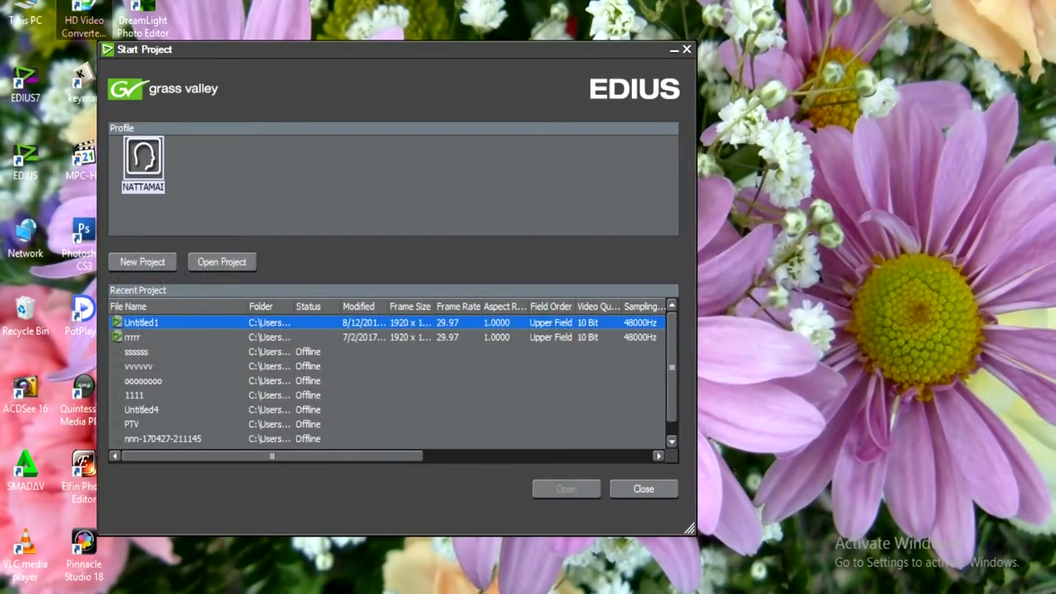
# - Create a new EDIUS project and accept its project settings
pyautogui.click(142, 261)
pyautogui.click(577, 453)
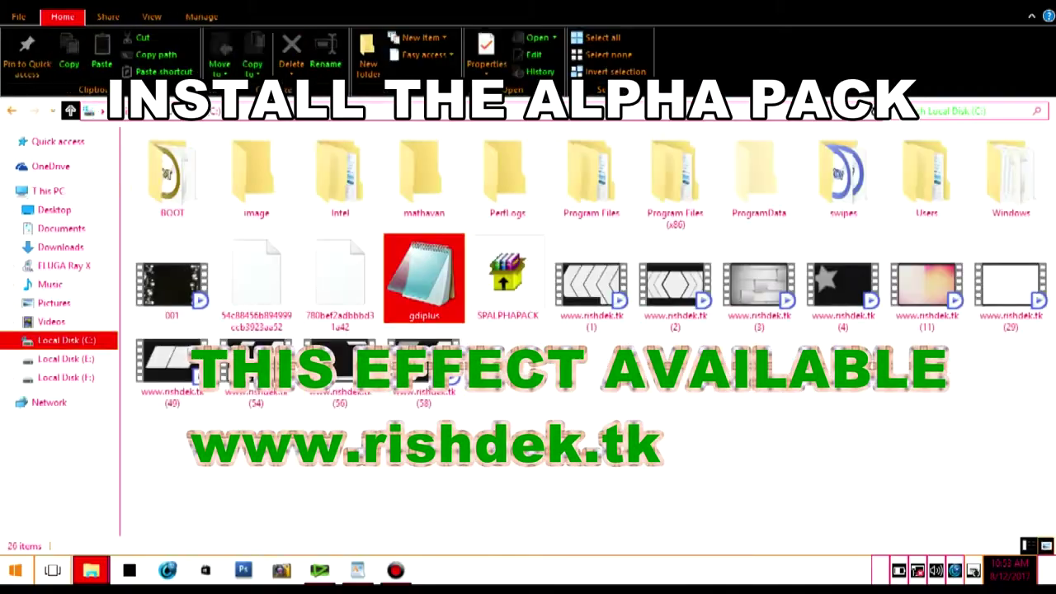
# - Extract the SPALPHAPACK archive, then bring up the AMETHYST effects folder's actions
pyautogui.doubleClick(507, 276)
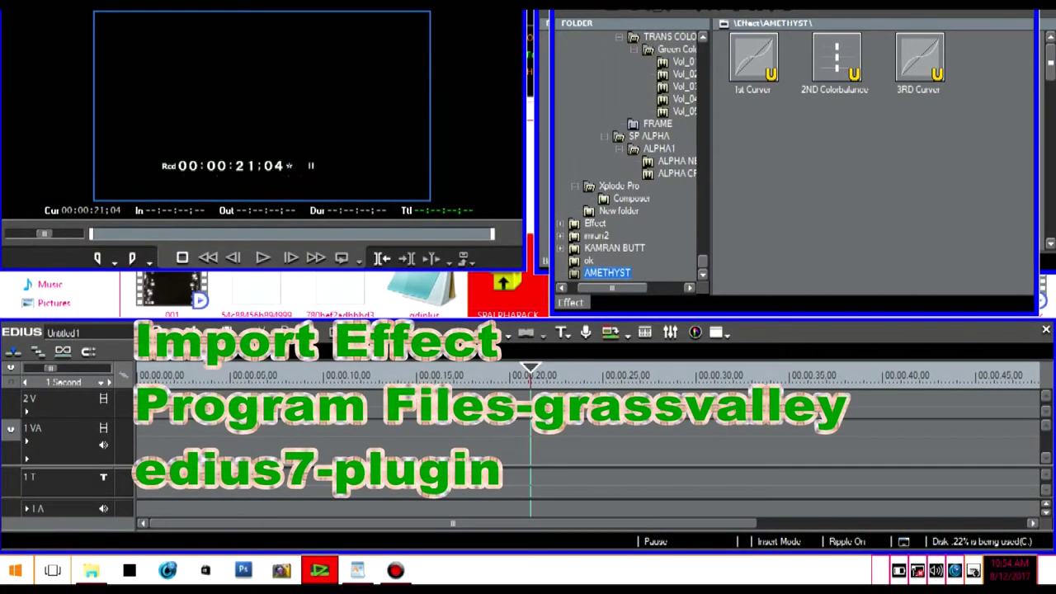
pyautogui.rightClick(606, 272)
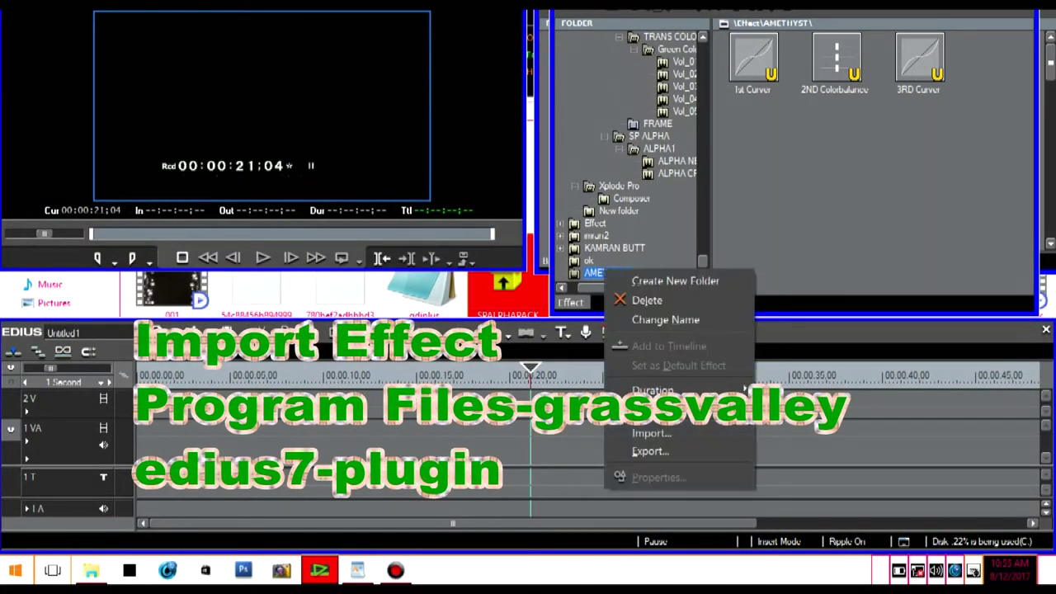
# - Start an effect import into AMETHYST and browse to C:\Program Files
pyautogui.moveTo(660, 390)
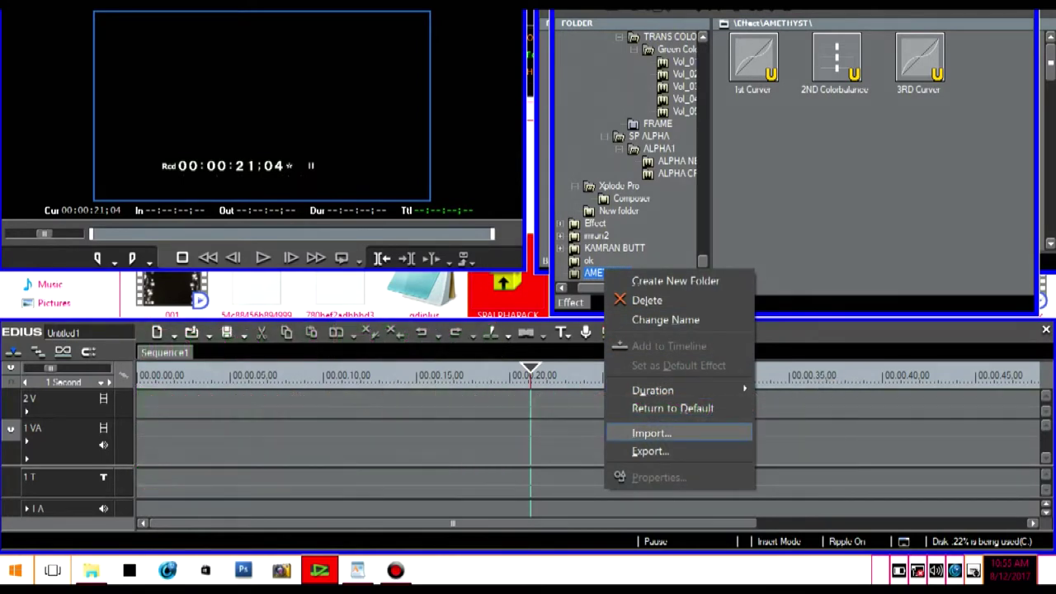
pyautogui.click(652, 433)
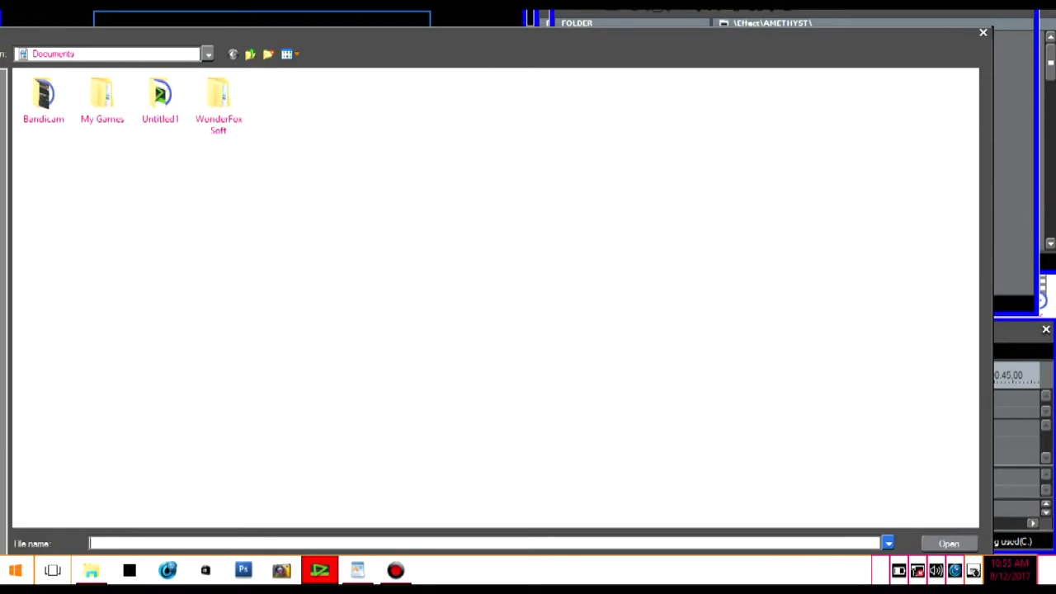
pyautogui.click(208, 53)
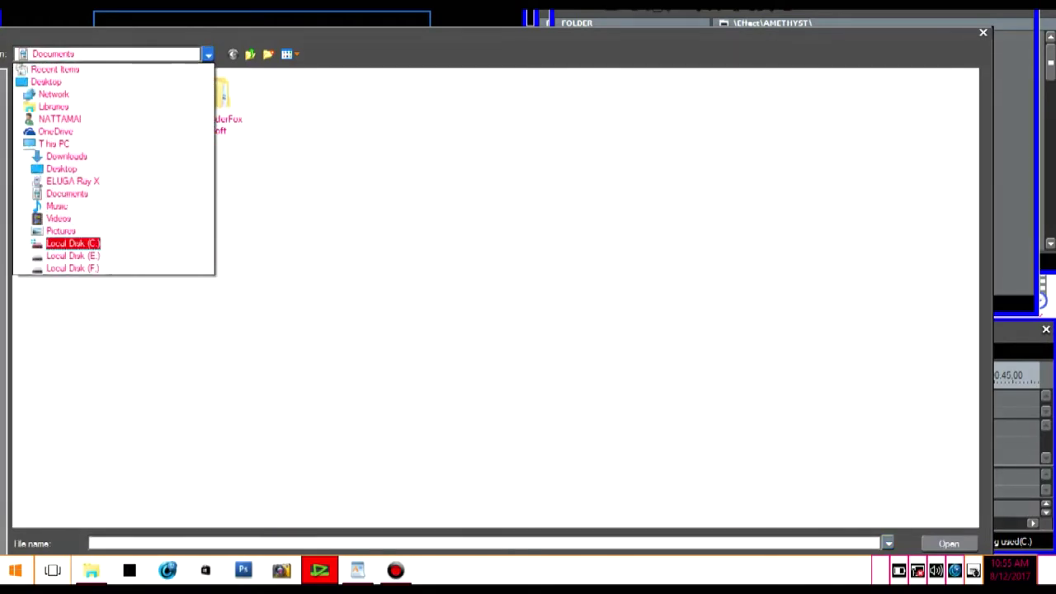
pyautogui.press('Return')
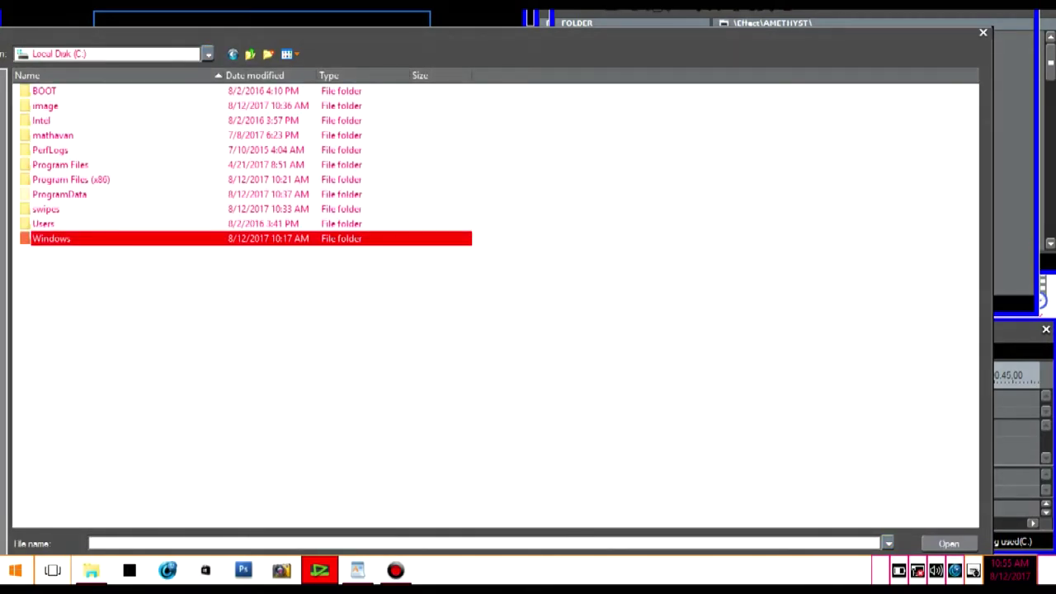
pyautogui.doubleClick(61, 165)
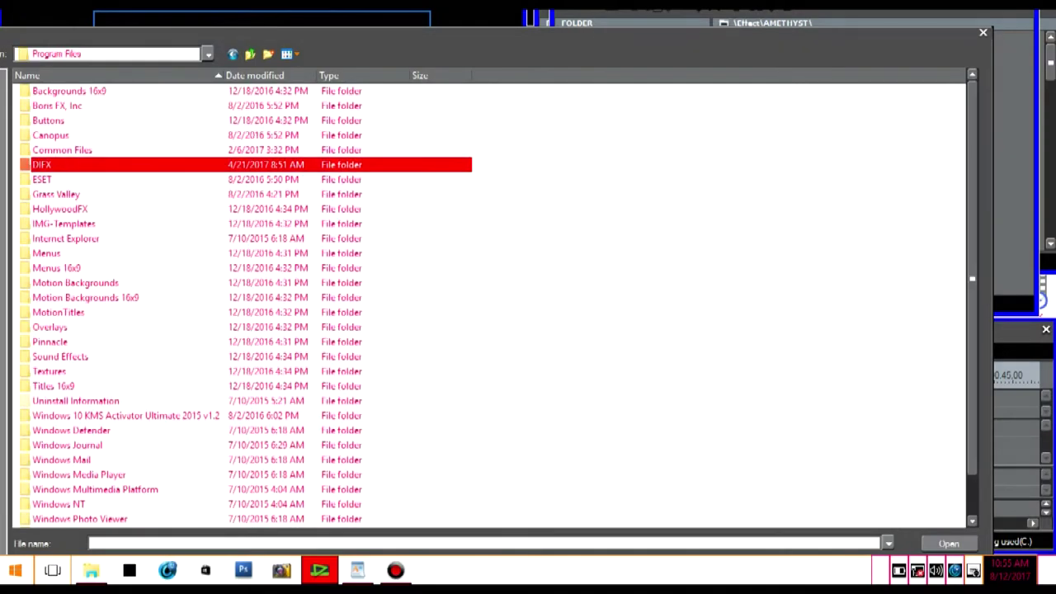
# - Import the SP ALPHA file from Grass Valley\EDIUS 7\Plugin
pyautogui.press('g')
pyautogui.press('Return')
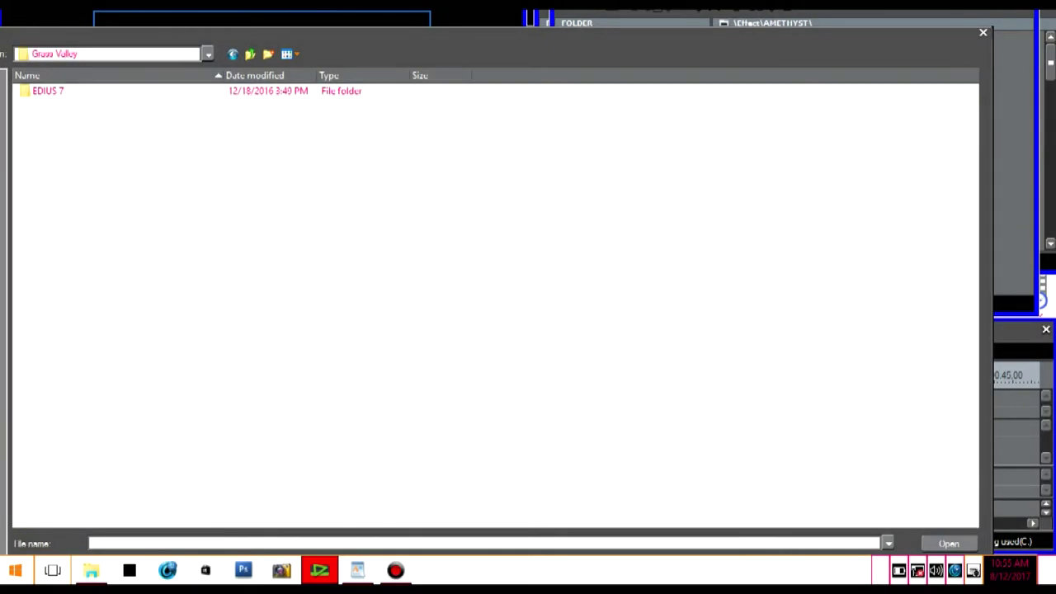
pyautogui.press('Down')
pyautogui.press('Return')
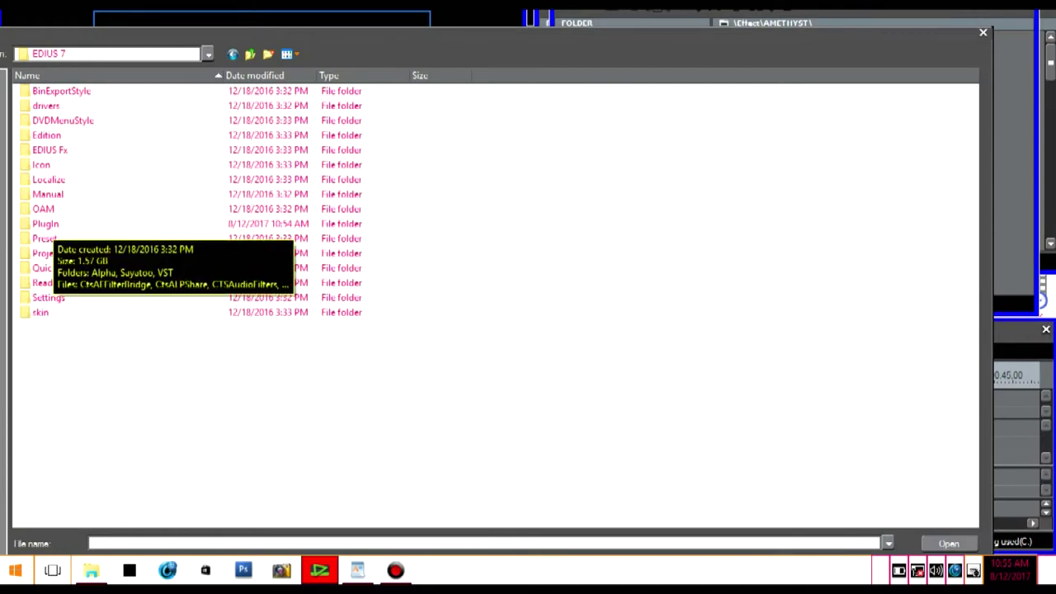
pyautogui.click(46, 223)
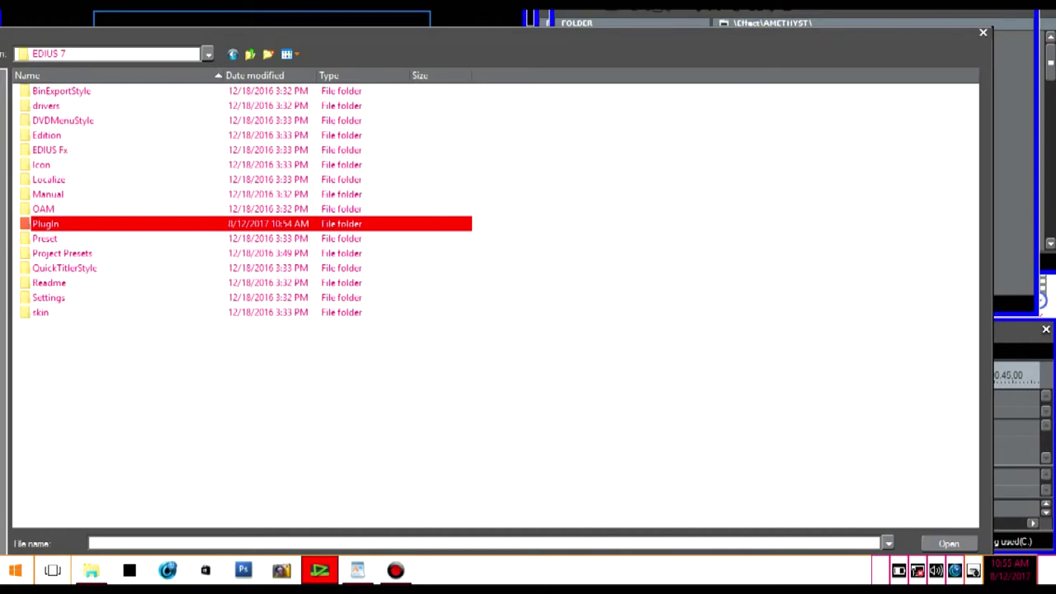
pyautogui.press('Return')
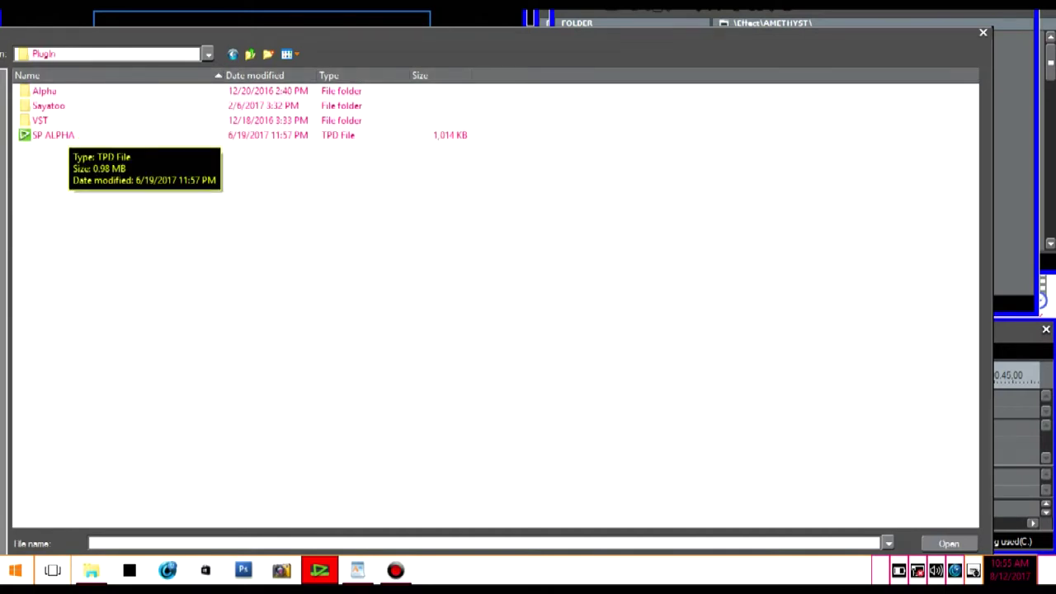
pyautogui.doubleClick(53, 135)
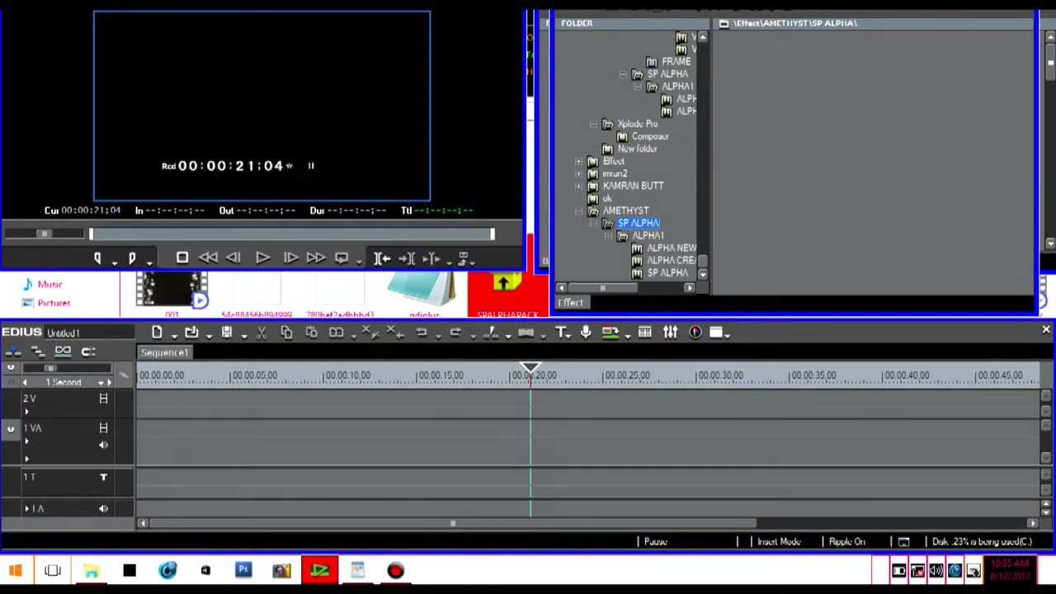
# - Preview the ALPHA NEW, ALPHA CREATIVE and SP ALPHA transition thumbnails under AMETHYST
pyautogui.click(671, 247)
pyautogui.click(671, 260)
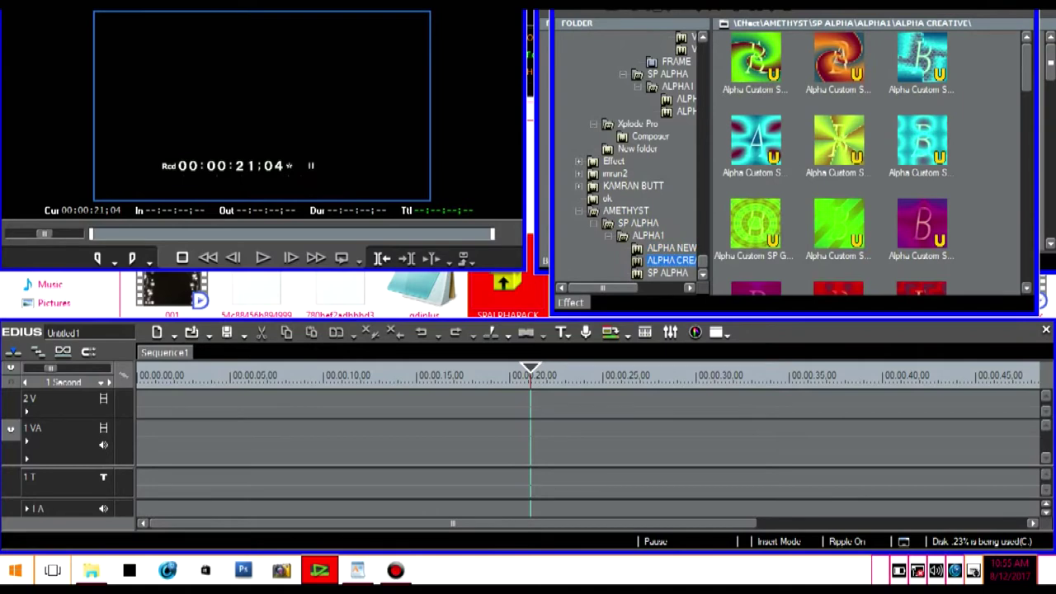
pyautogui.click(668, 272)
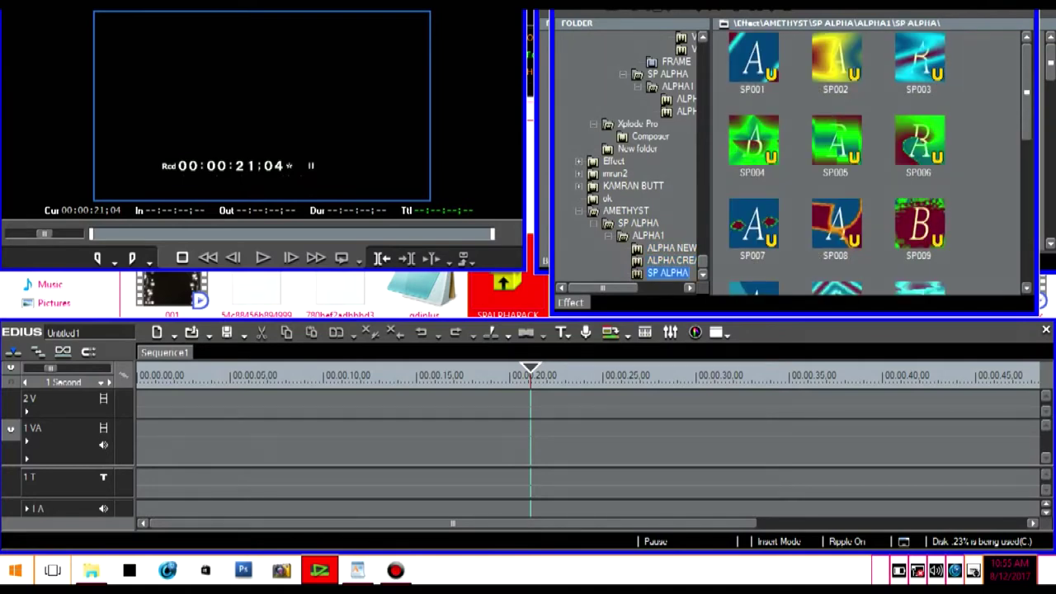
pyautogui.click(637, 223)
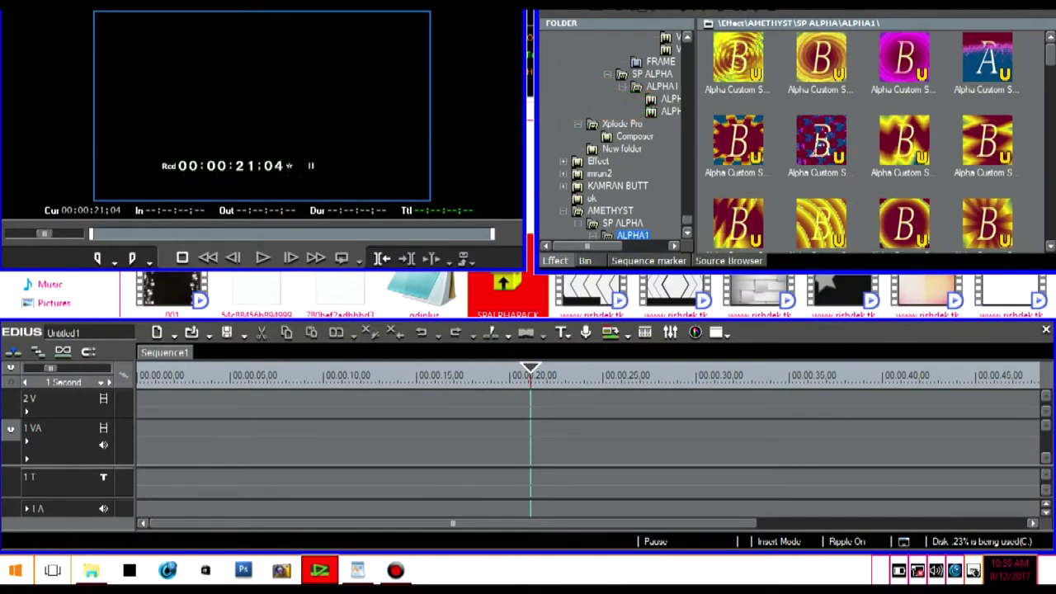
pyautogui.press('Right')
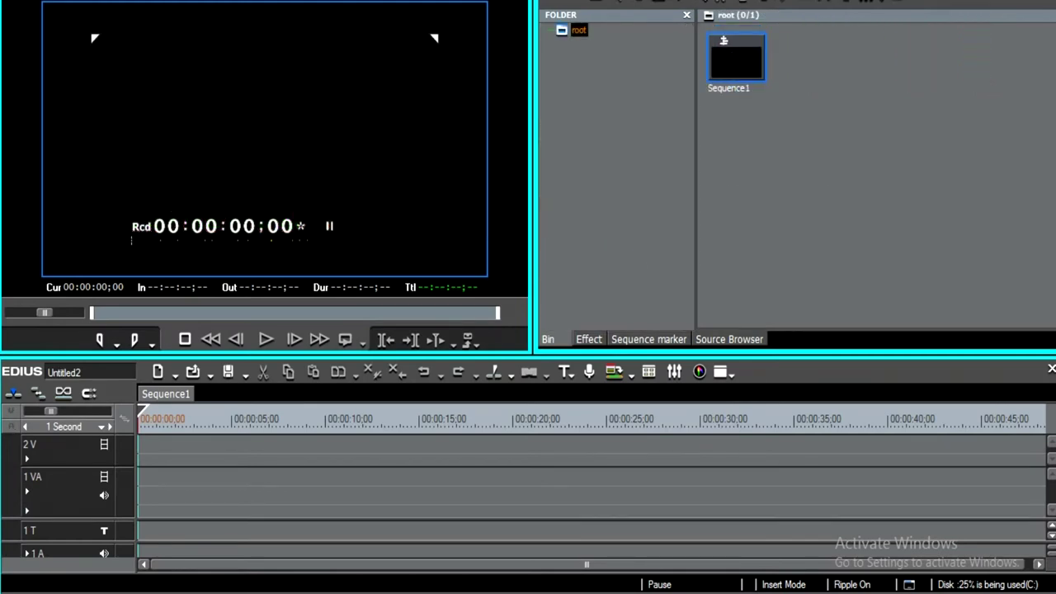
# - Enable multicam mode and add every photo from the image folder to the bin
pyautogui.press('F8')
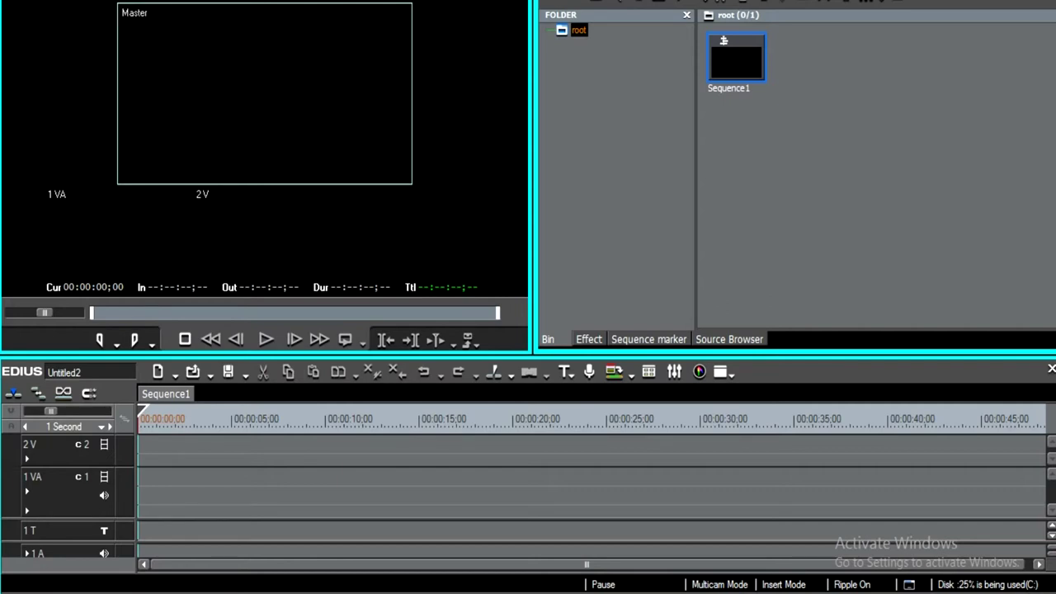
pyautogui.rightClick(829, 141)
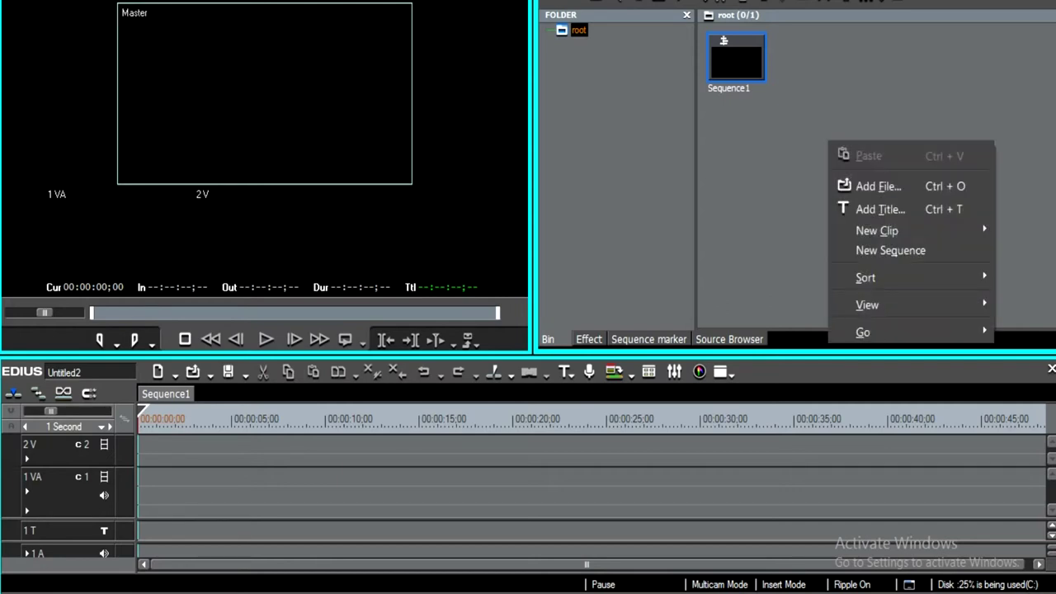
pyautogui.click(879, 186)
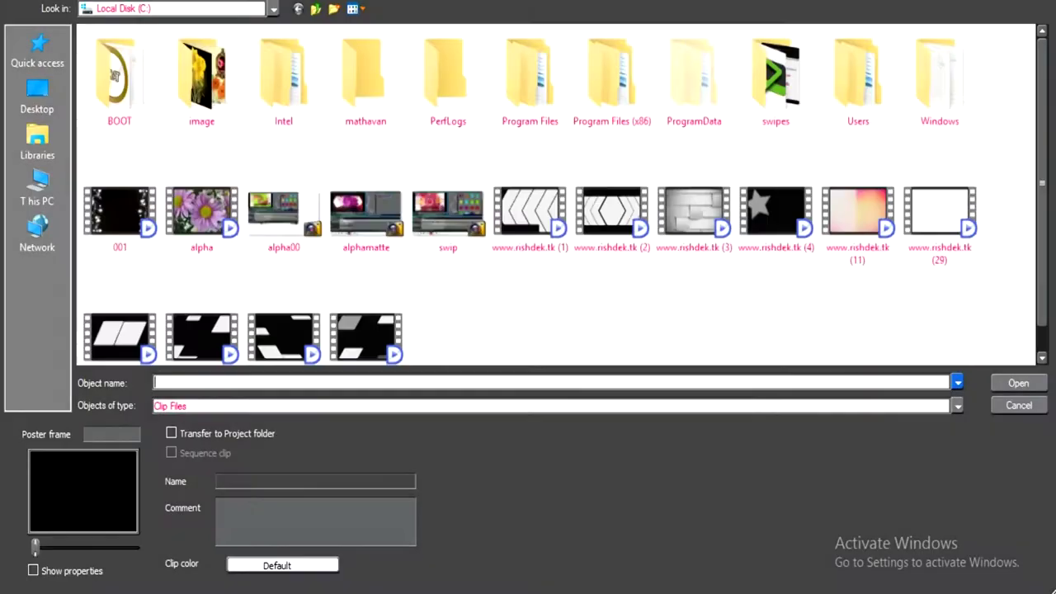
pyautogui.doubleClick(202, 74)
pyautogui.hotkey('ctrl', 'a')
pyautogui.press('Return')
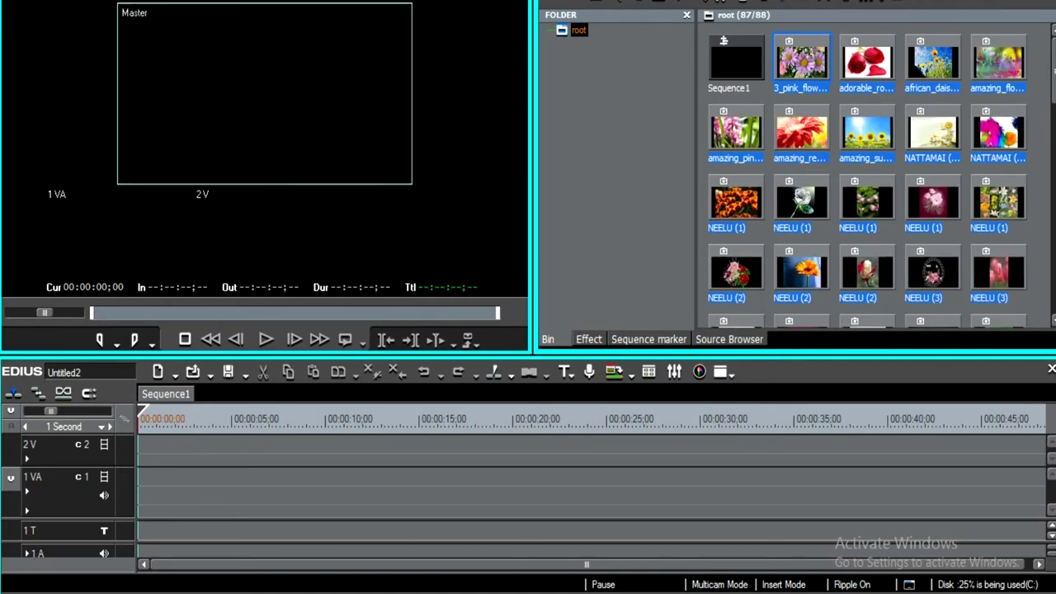
# - Place the flower photos on 2V at 00:00:00:00, play them, and load the first clip in the player
pyautogui.moveTo(771, 128); pyautogui.dragTo(203, 451)
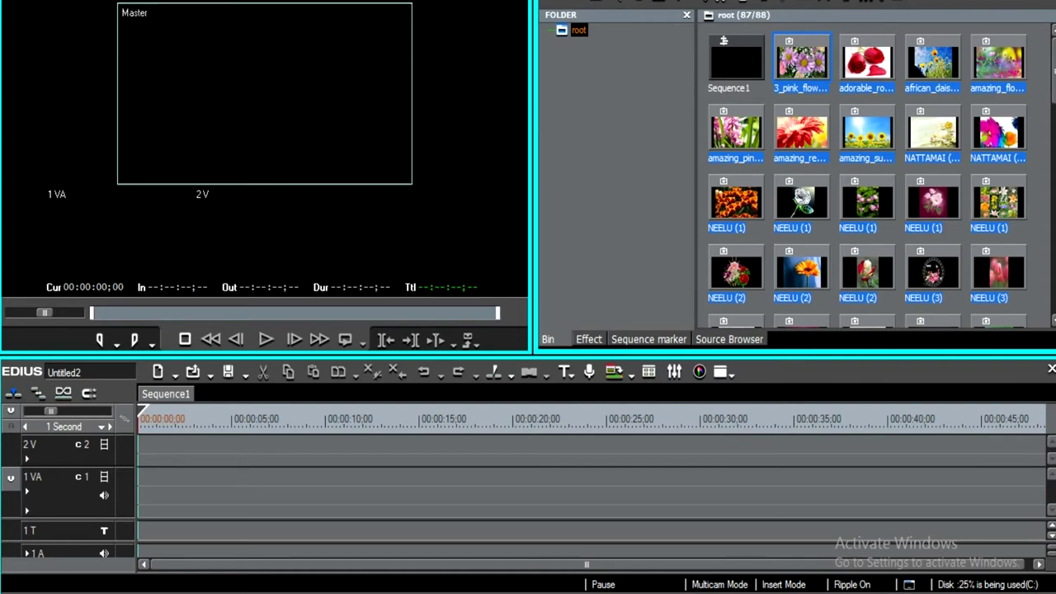
pyautogui.moveTo(202, 450); pyautogui.dragTo(142, 451)
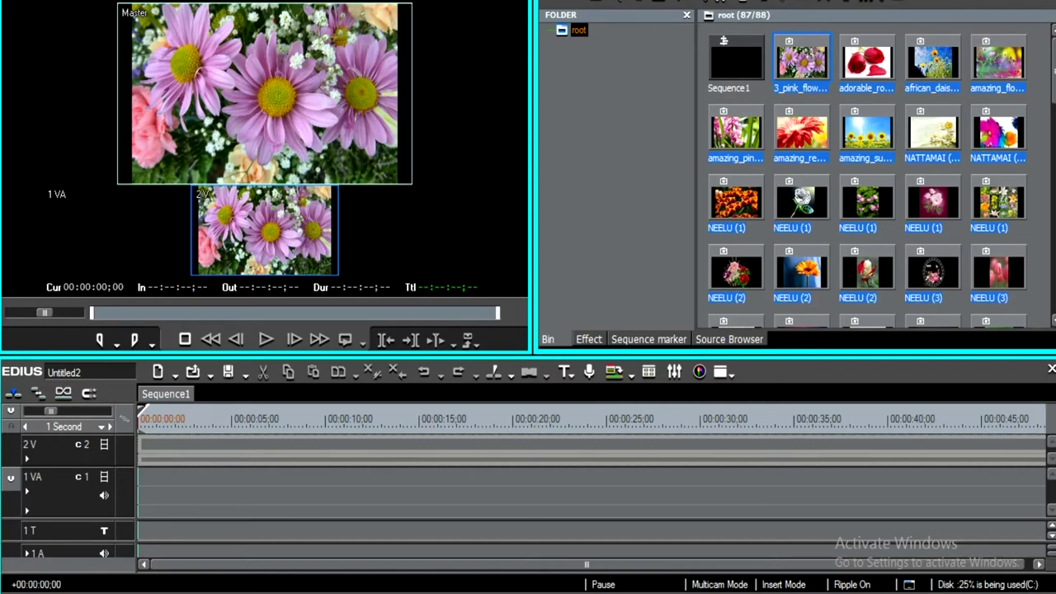
pyautogui.press('space')
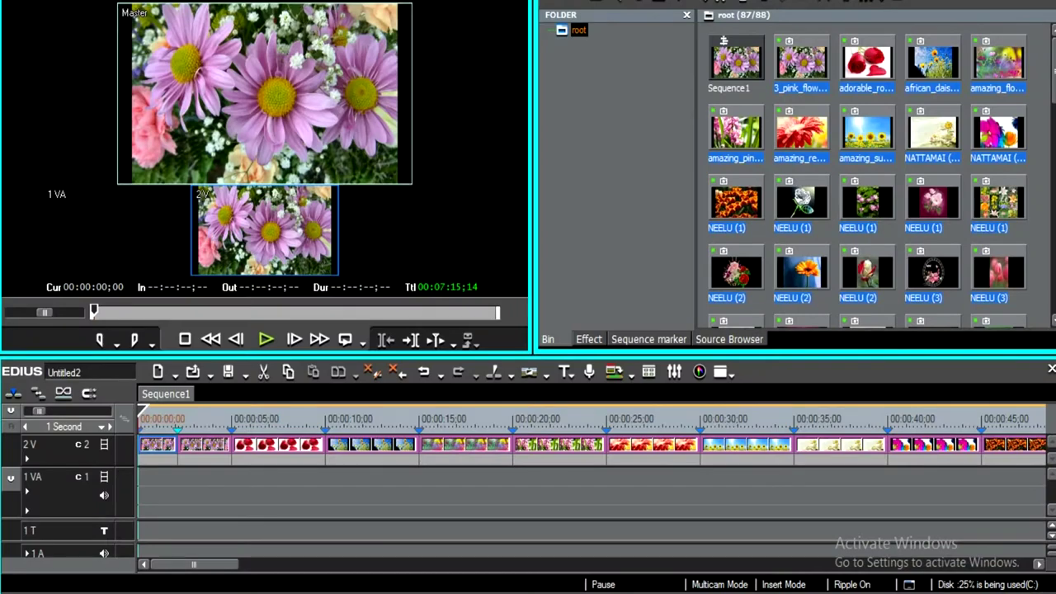
pyautogui.moveTo(800, 62)
pyautogui.mouseDown()
pyautogui.moveTo(94, 38)
pyautogui.moveTo(156, 442)
pyautogui.mouseUp()
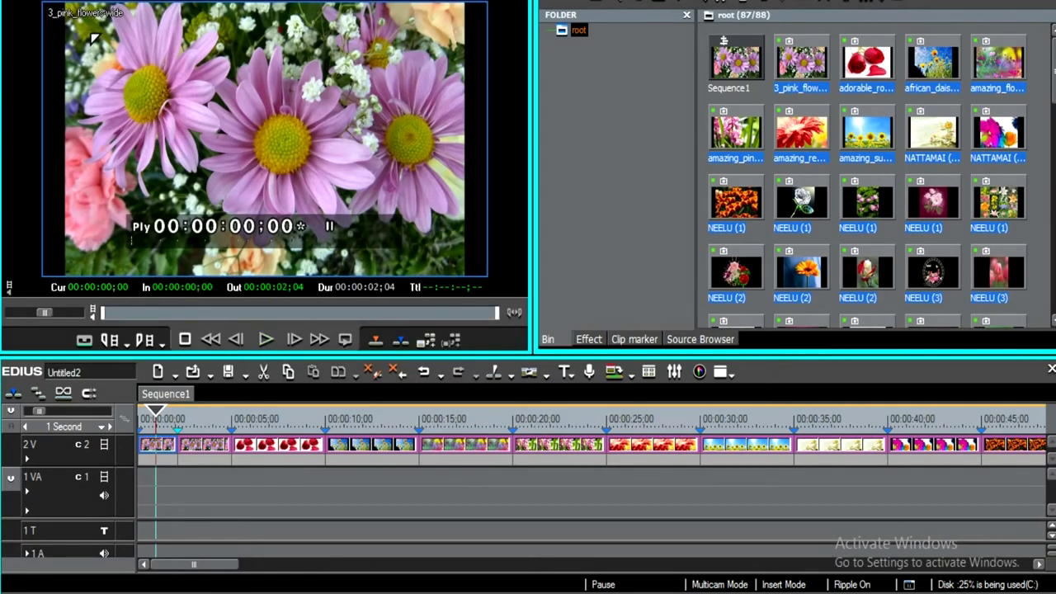
pyautogui.press('Down')
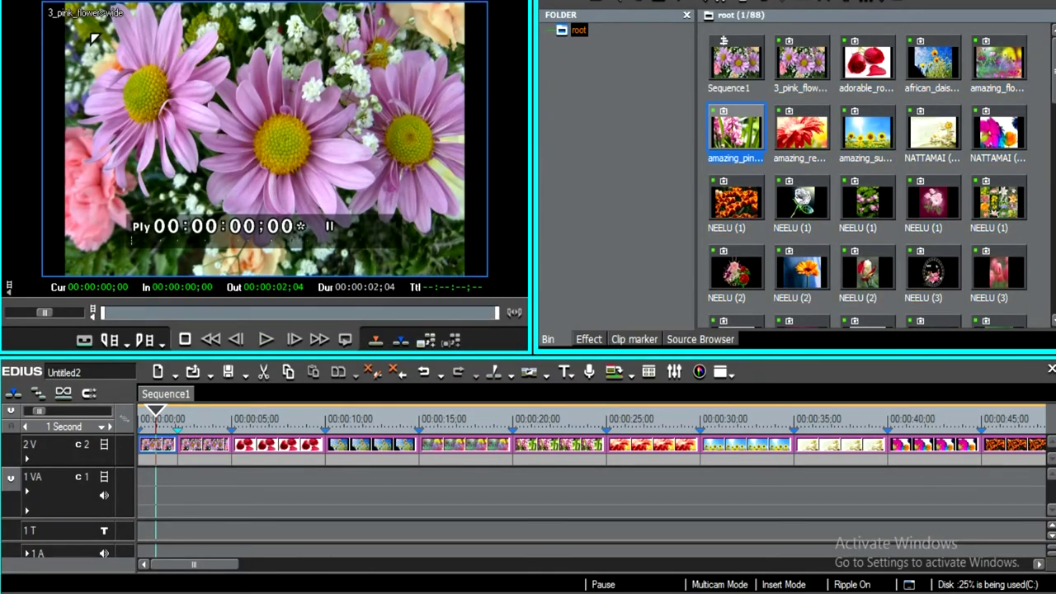
# - Show the effect library and browse the SP Alpha folders, settling on ALPHA CREATIVE
pyautogui.press('h')
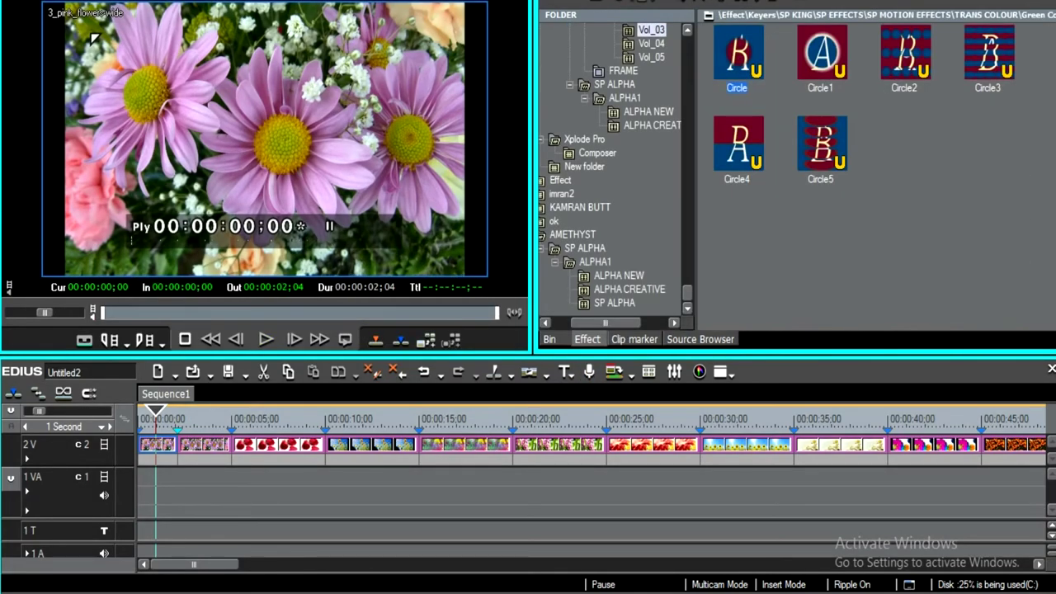
pyautogui.click(619, 275)
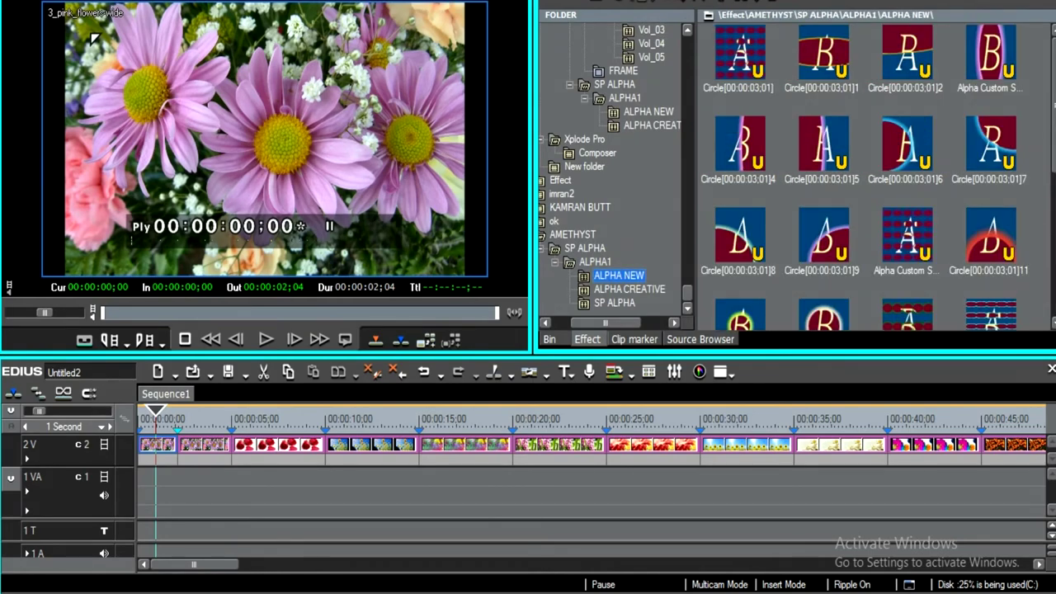
pyautogui.press('Down')
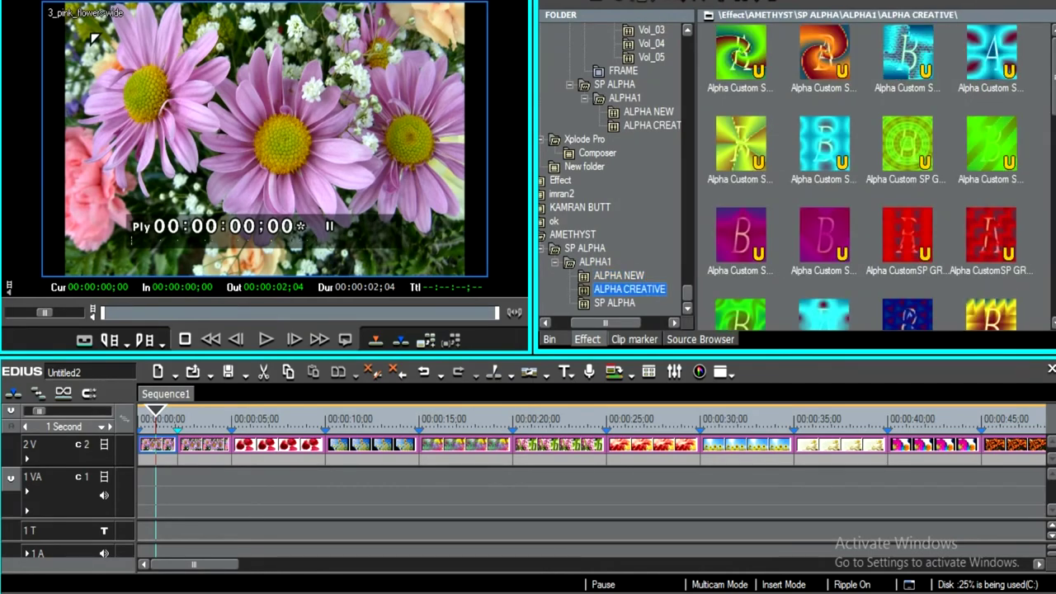
pyautogui.press('Down')
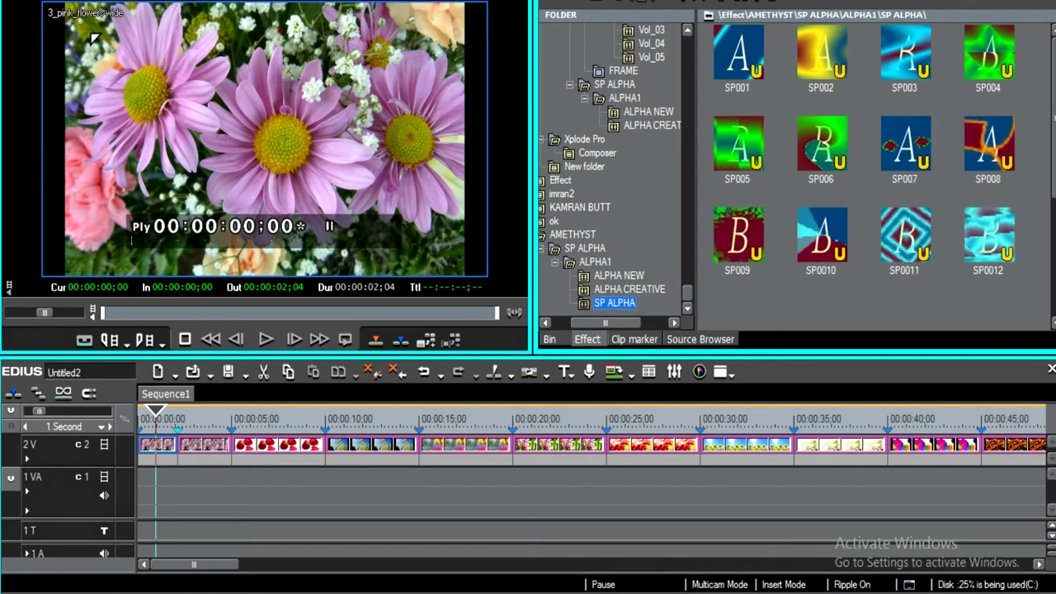
pyautogui.press('Up')
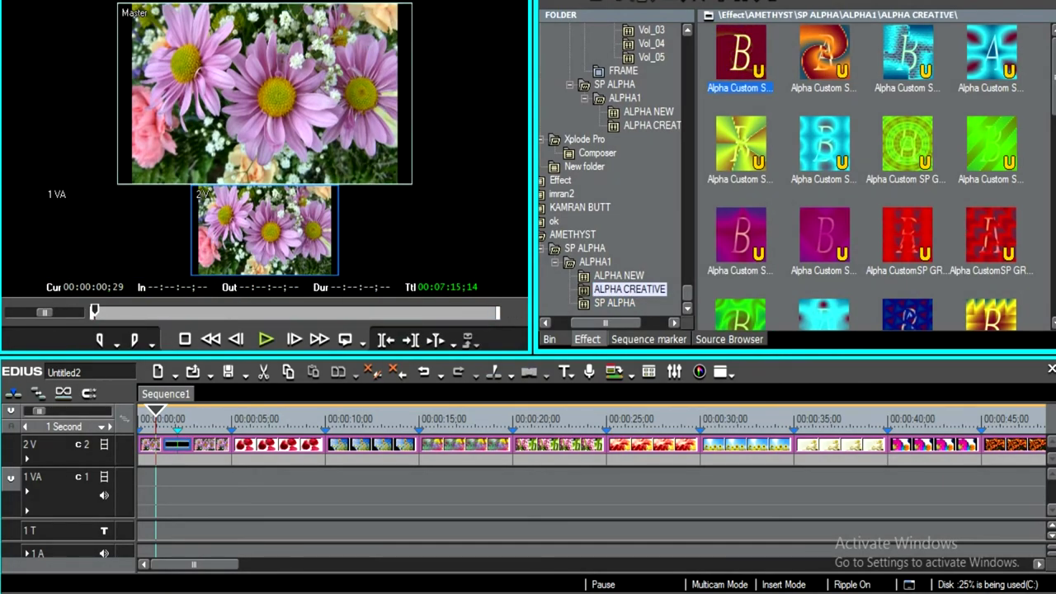
# - Apply several Alpha Custom transitions, including Alpha CustomSP GR, to successive cuts on 2V
pyautogui.click(823, 54)
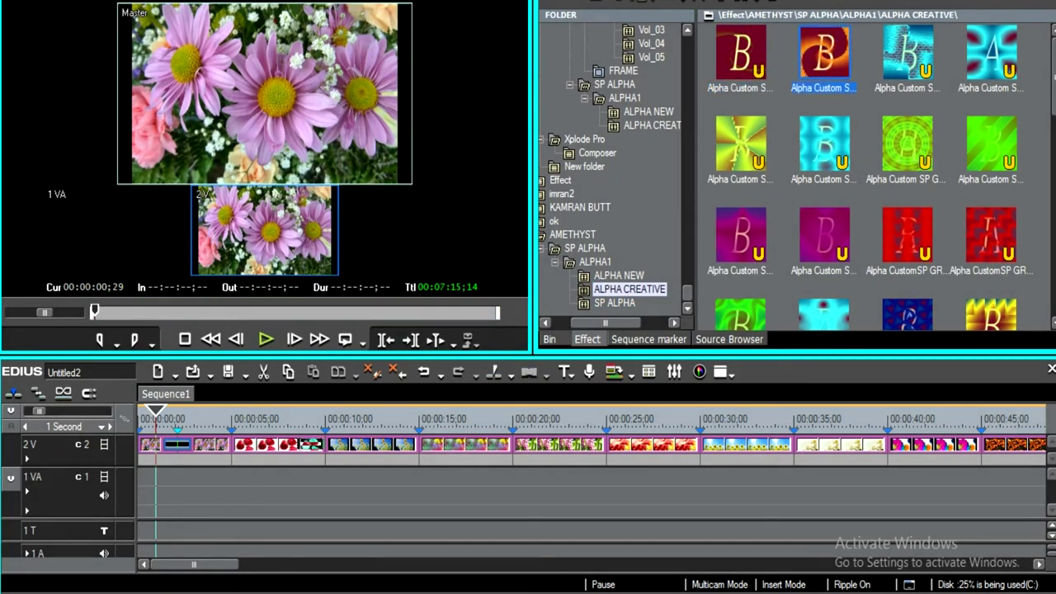
pyautogui.click(907, 145)
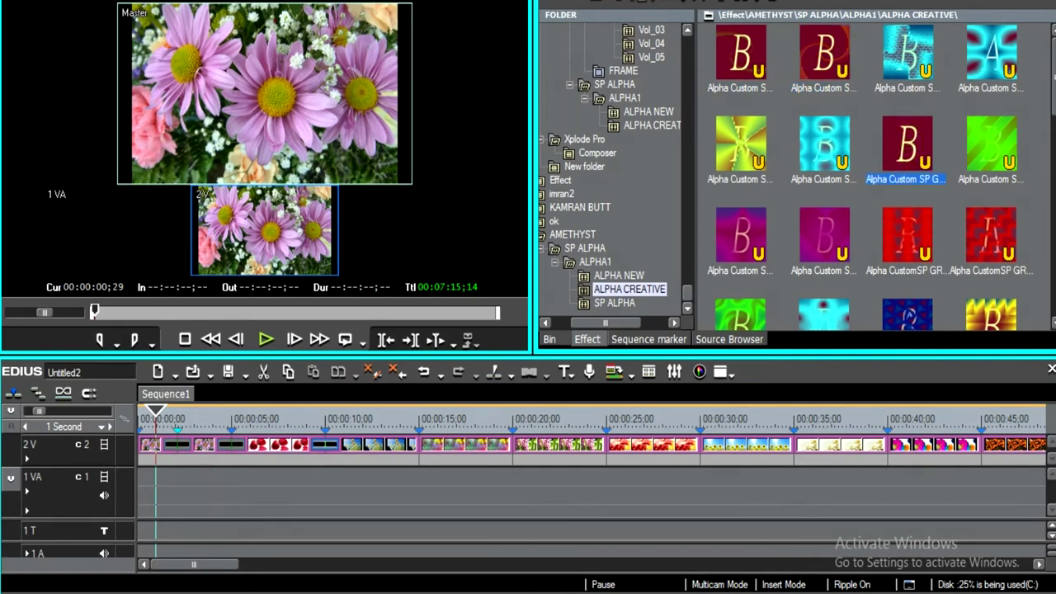
pyautogui.click(740, 313)
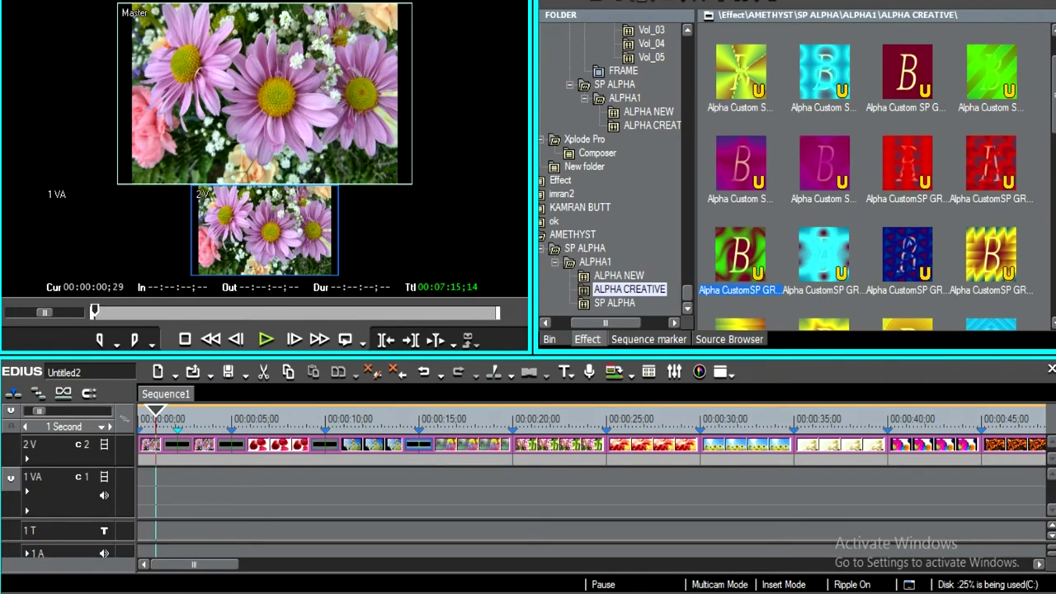
pyautogui.click(991, 256)
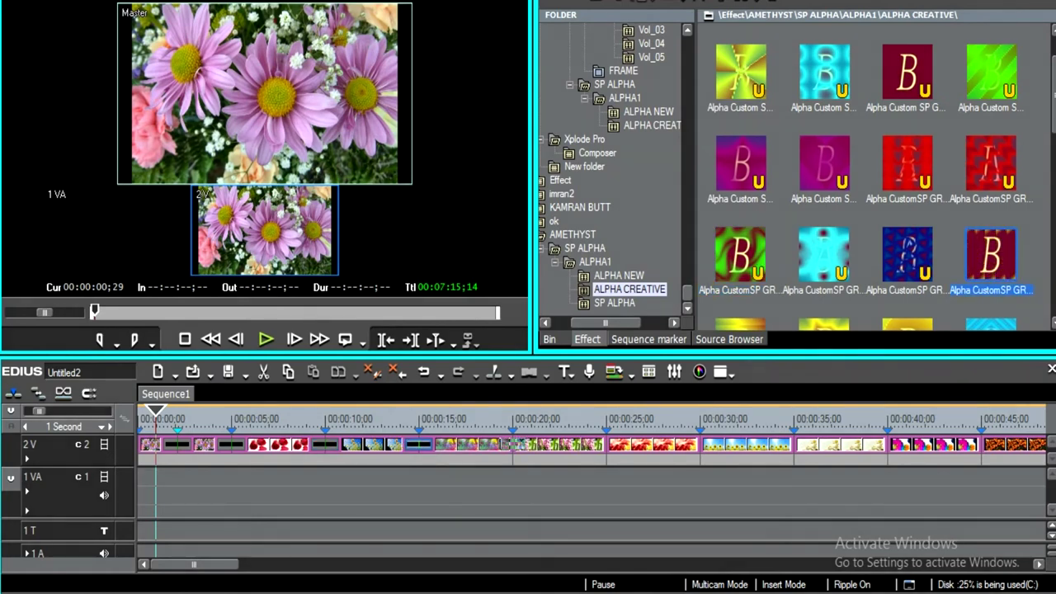
pyautogui.click(991, 162)
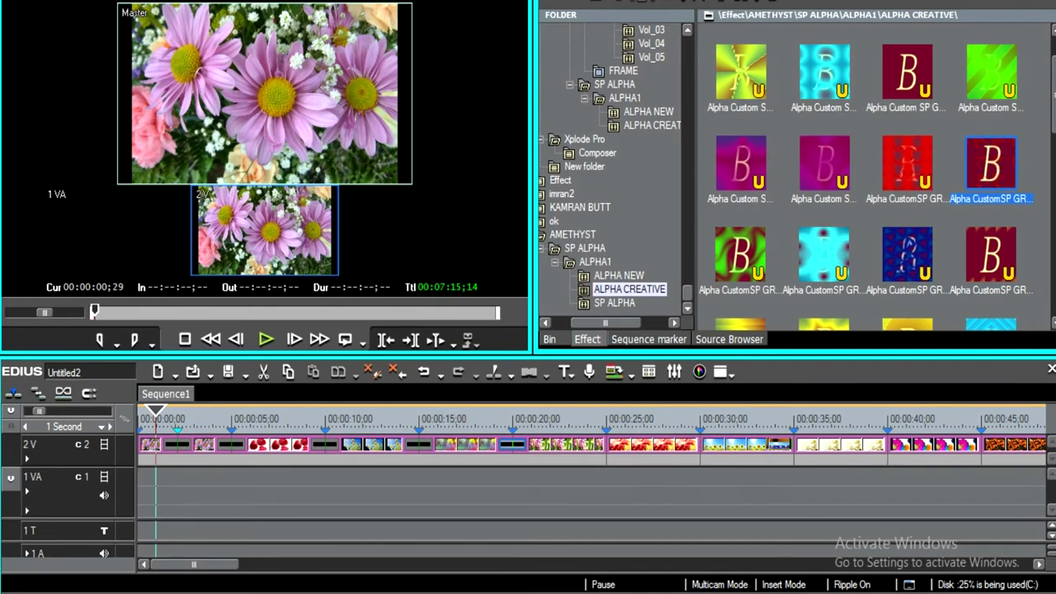
pyautogui.moveTo(907, 254); pyautogui.dragTo(610, 444)
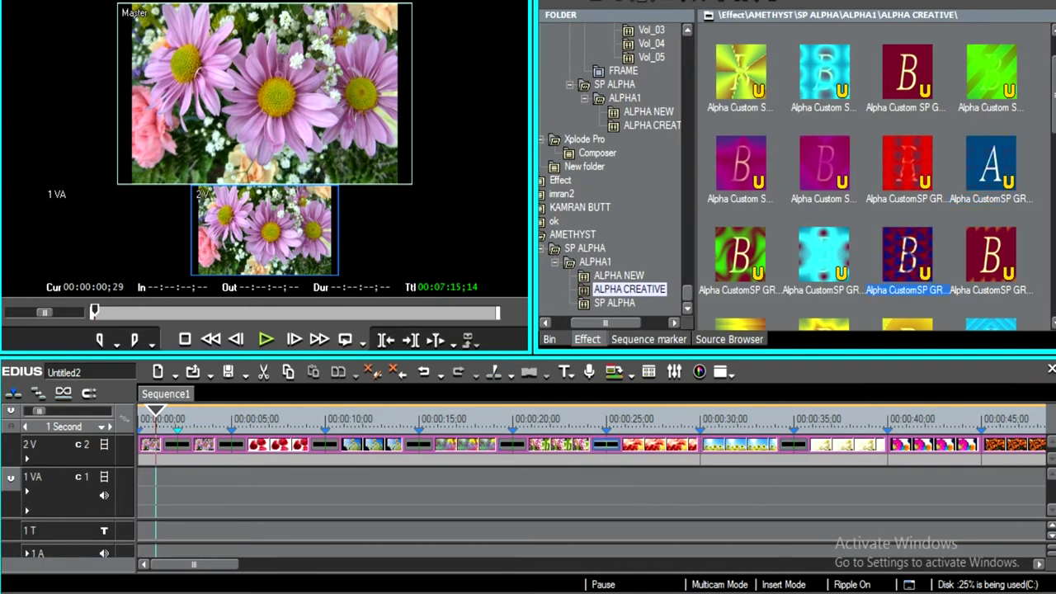
# - Add more Alpha Custom transitions, including the yellow one, to later cuts and return to the start
pyautogui.scroll(-3, 865, 177)
pyautogui.scroll(-3, 866, 177)
pyautogui.scroll(-2, 865, 177)
pyautogui.scroll(-2, 866, 177)
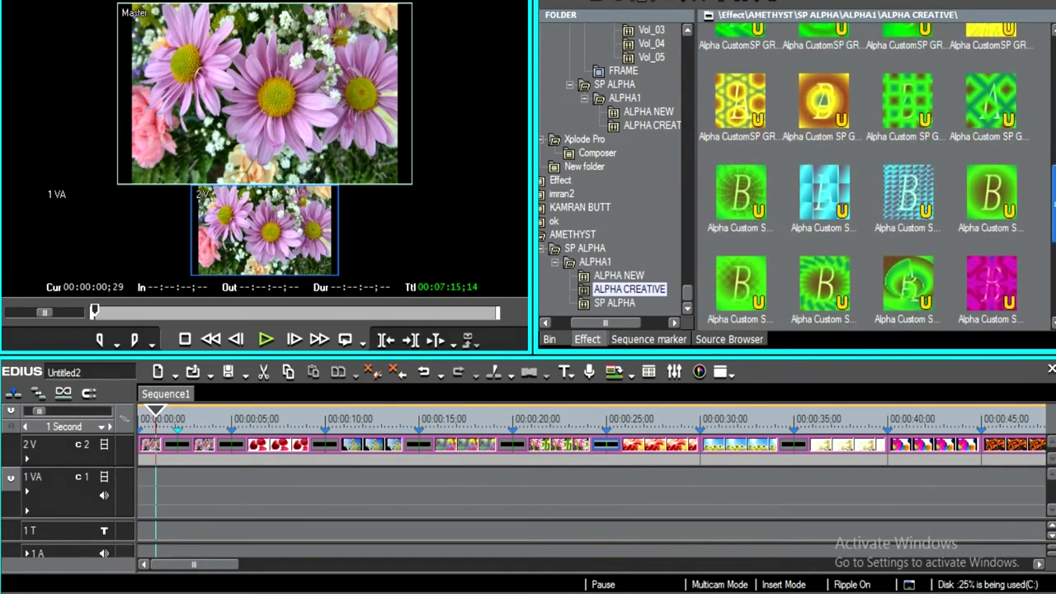
pyautogui.scroll(-1, 866, 176)
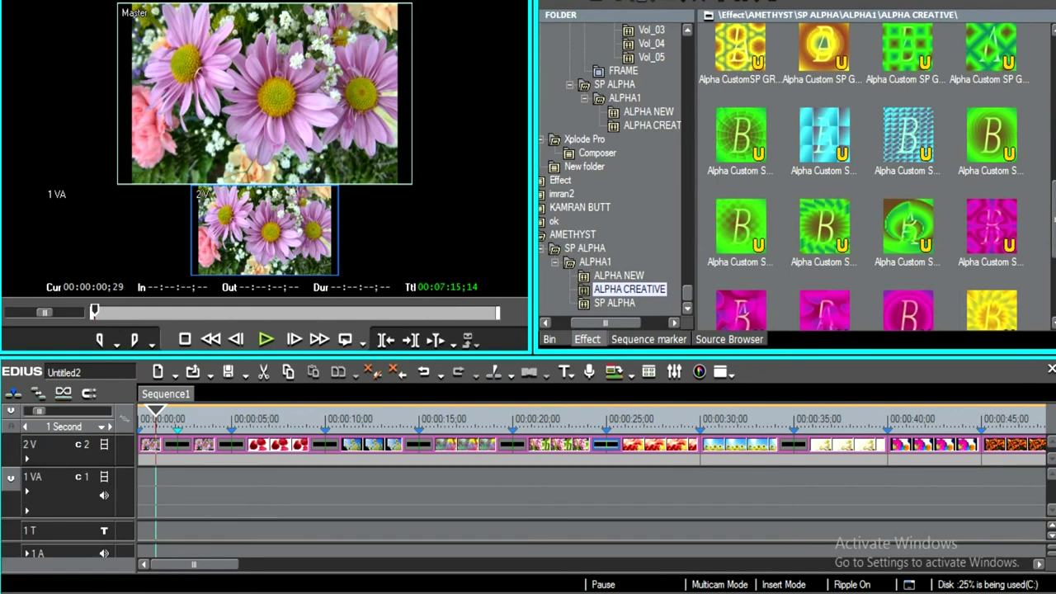
pyautogui.click(824, 227)
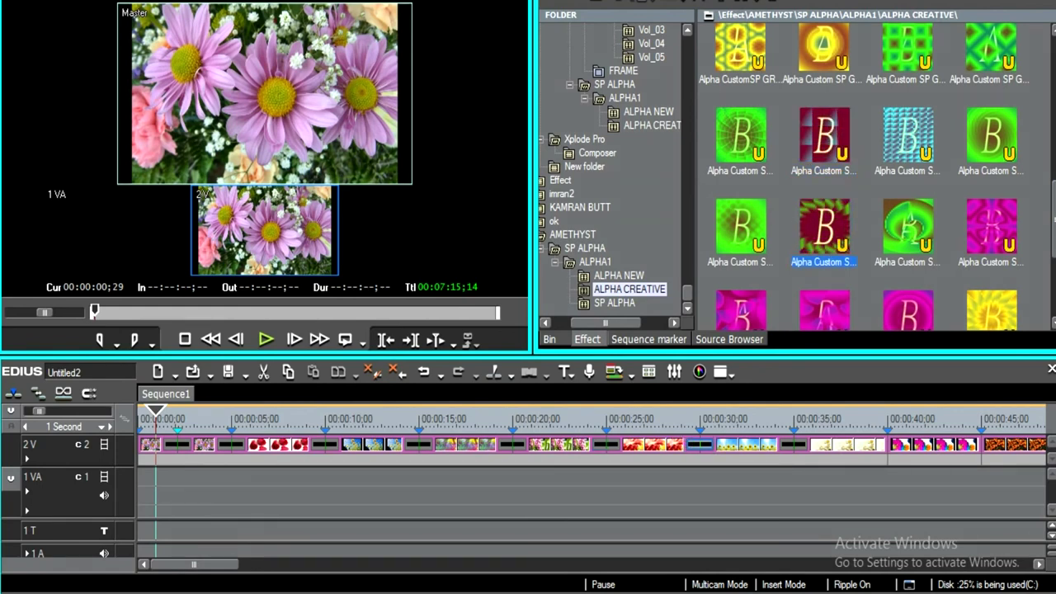
pyautogui.click(991, 312)
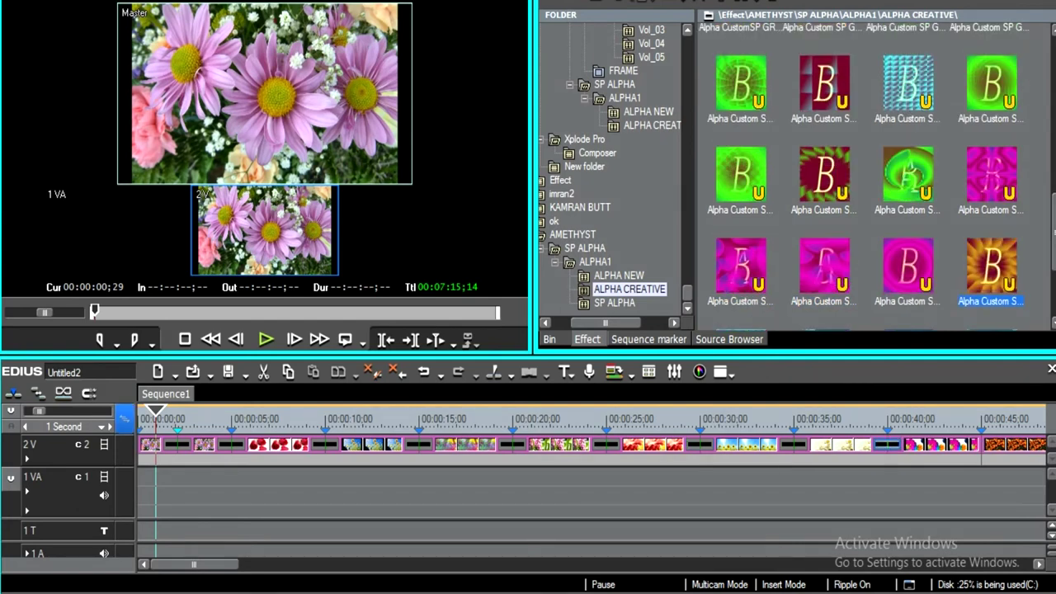
pyautogui.press('Home')
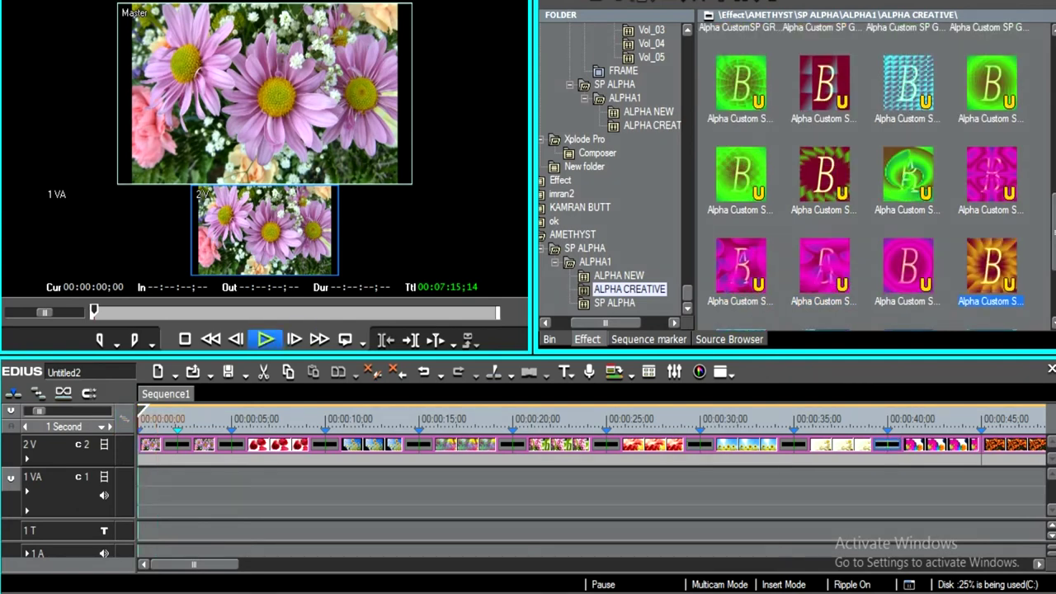
# - Play the 2V flower sequence in the Record monitor to watch the alpha transitions
pyautogui.click(265, 339)
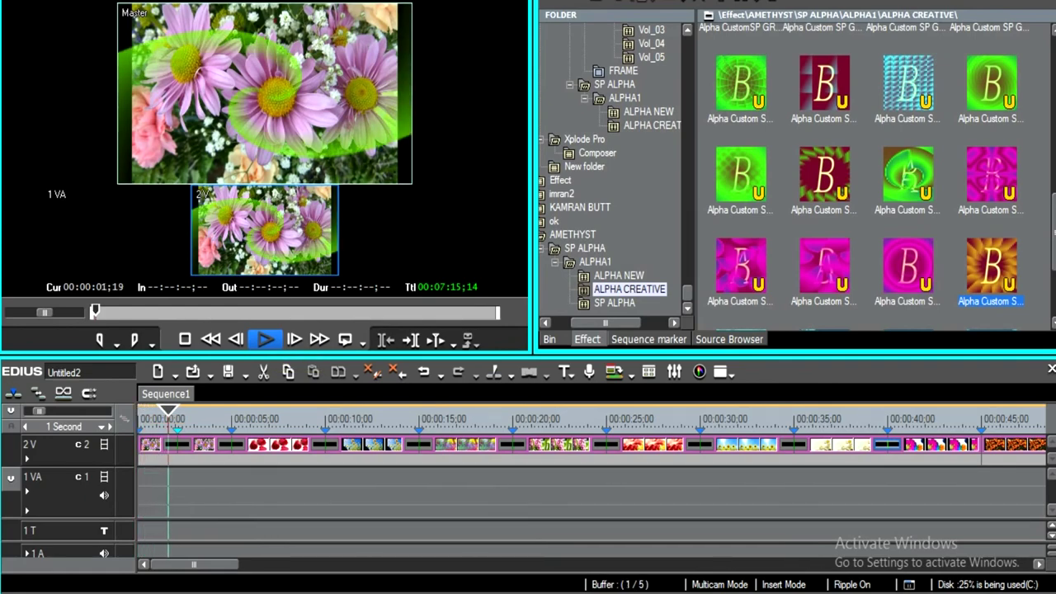